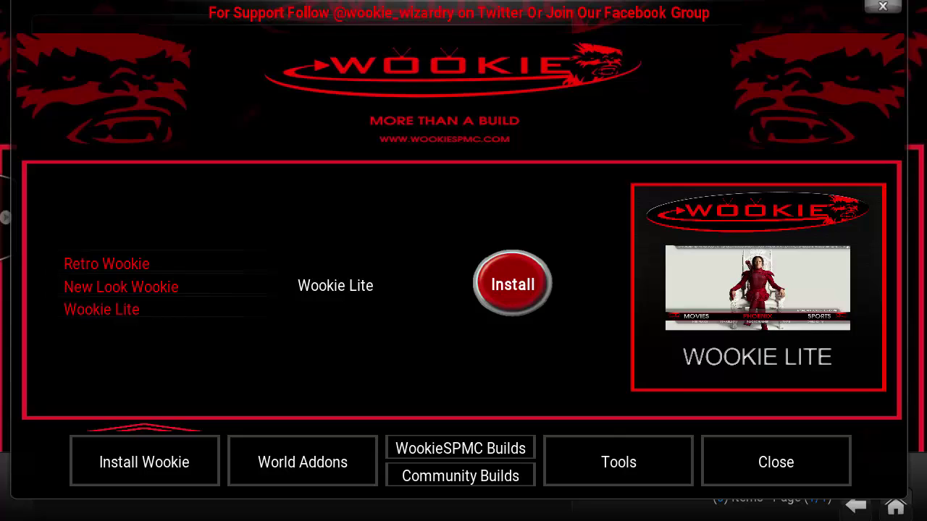
# - Check the Tools page, return to the builds, then scroll World Addons from Asian to Vietnamese
pyautogui.click(615, 468)
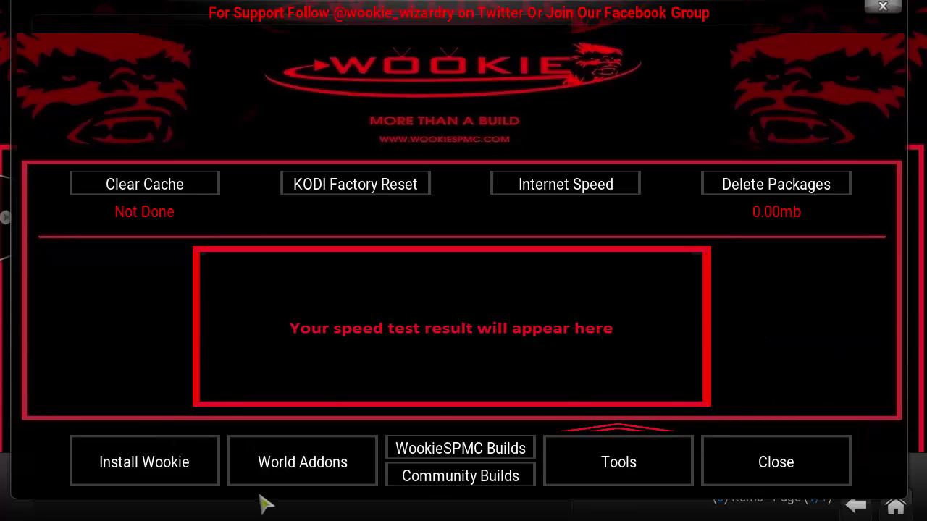
pyautogui.click(153, 483)
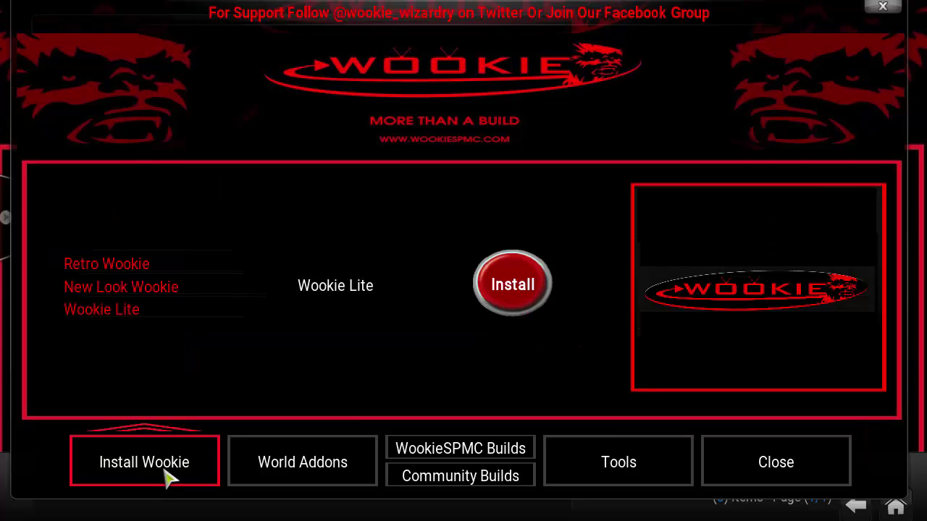
pyautogui.moveTo(141, 271)
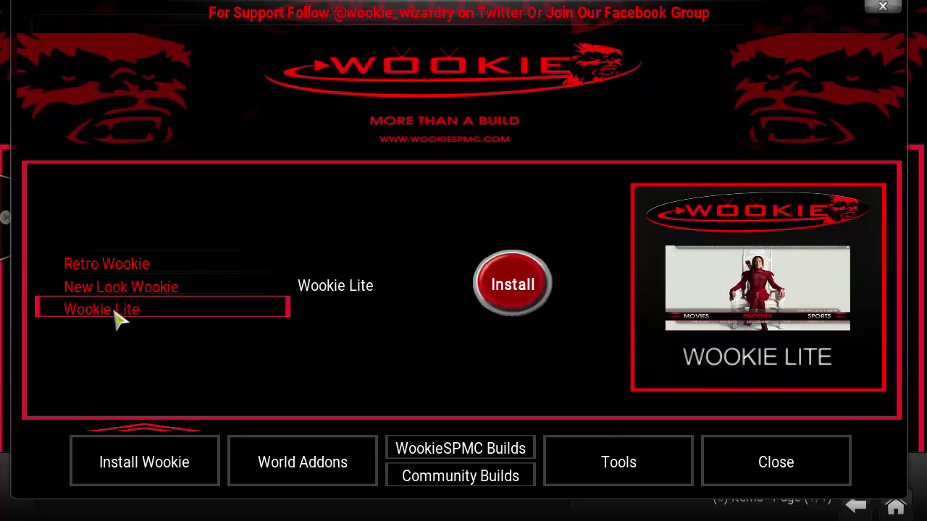
pyautogui.click(339, 480)
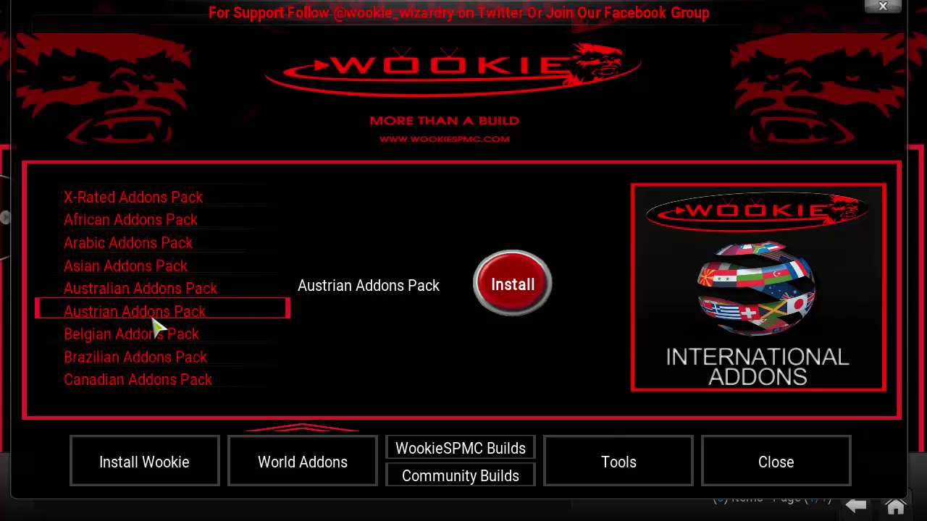
pyautogui.scroll(-3, 162, 355)
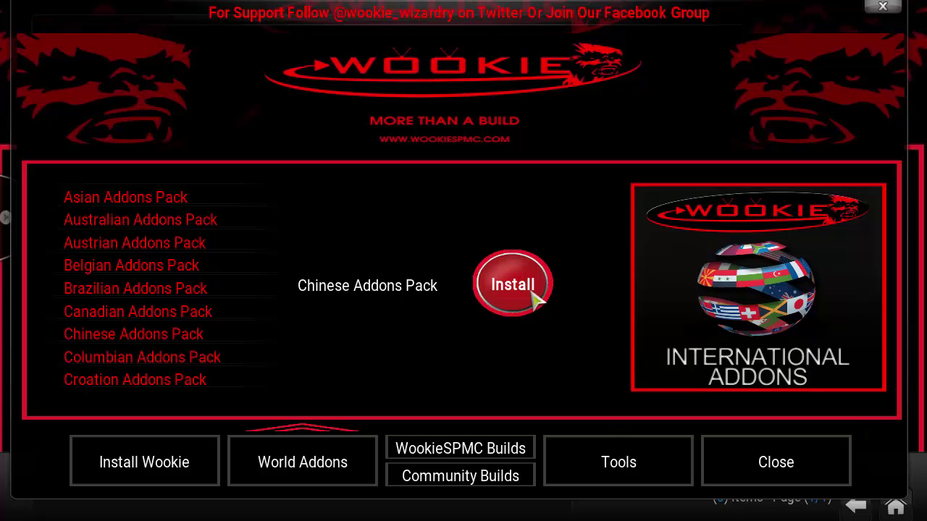
pyautogui.scroll(-4, 145, 333)
pyautogui.scroll(-18, 141, 334)
pyautogui.scroll(-16, 142, 335)
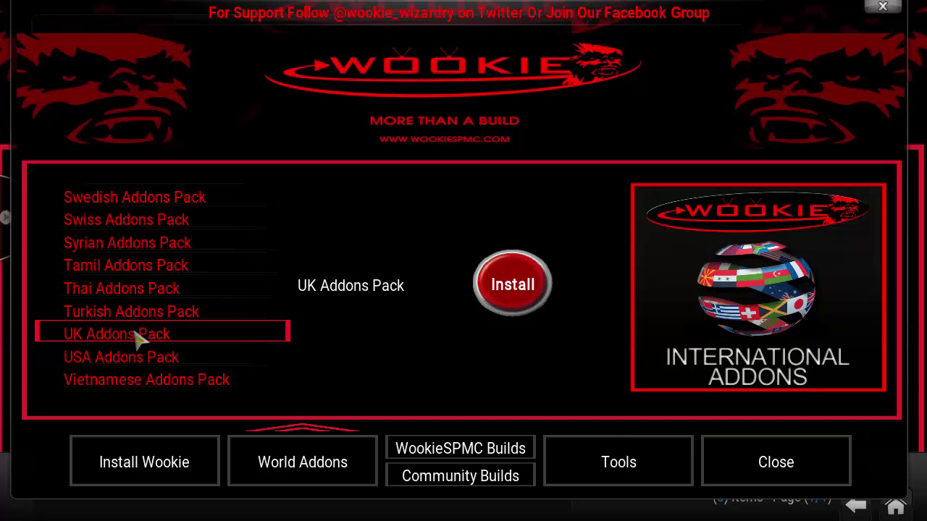
# - Browse the WookieSPMC and Community build lists, then bring up the wizard's Tools page
pyautogui.click(471, 456)
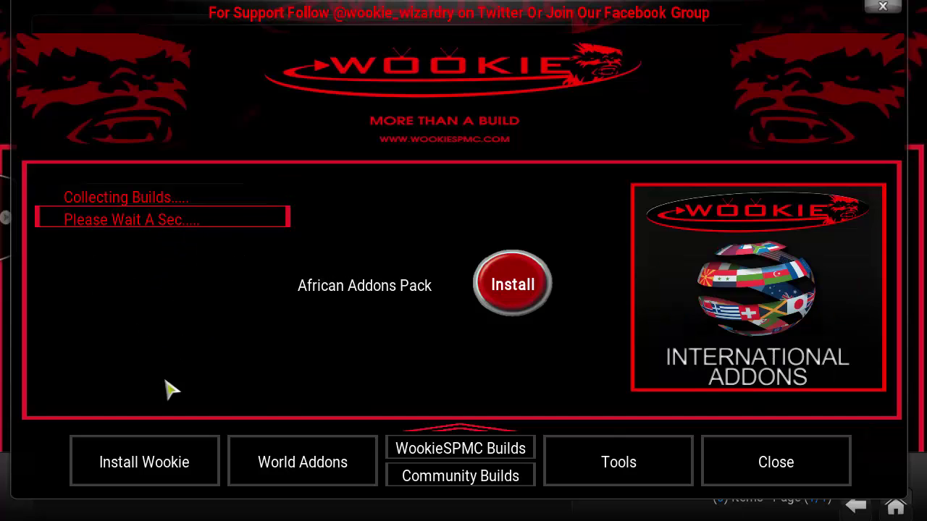
pyautogui.click(461, 479)
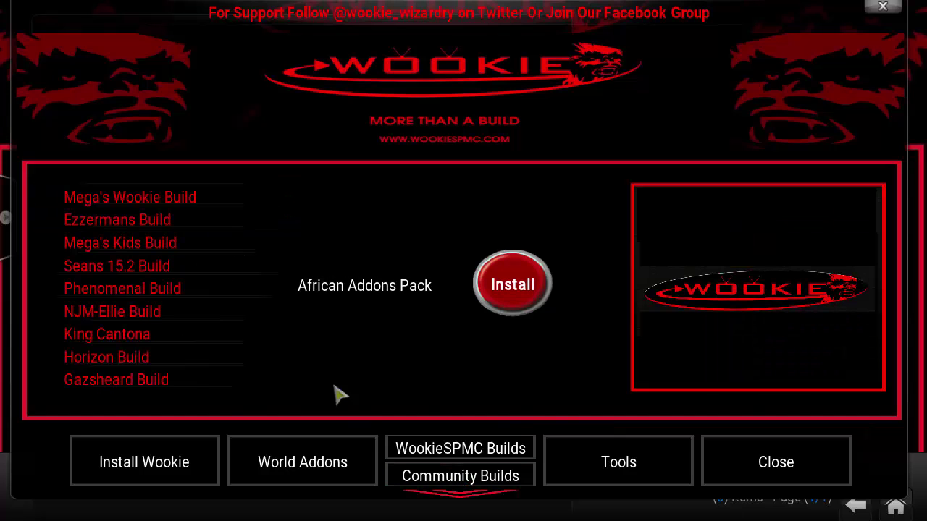
pyautogui.scroll(-3, 163, 271)
pyautogui.scroll(-20, 163, 270)
pyautogui.scroll(-20, 152, 307)
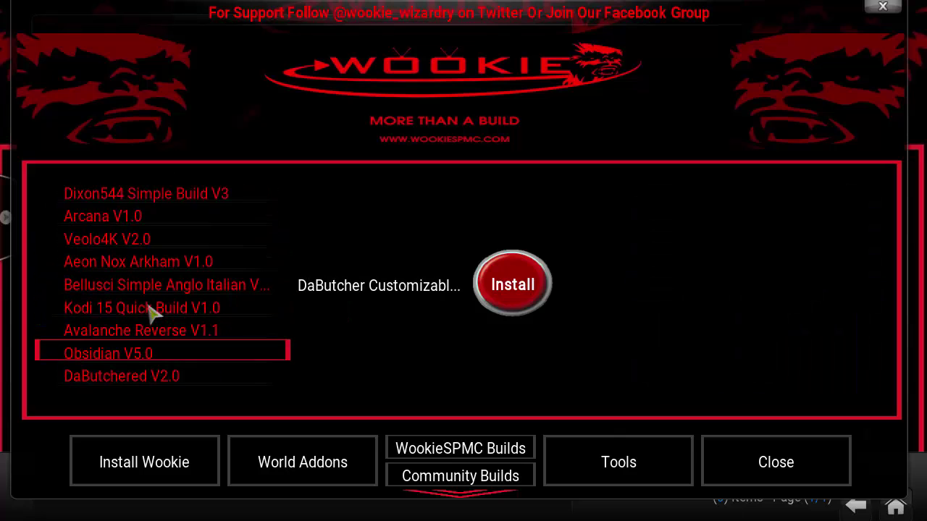
pyautogui.scroll(-14, 152, 308)
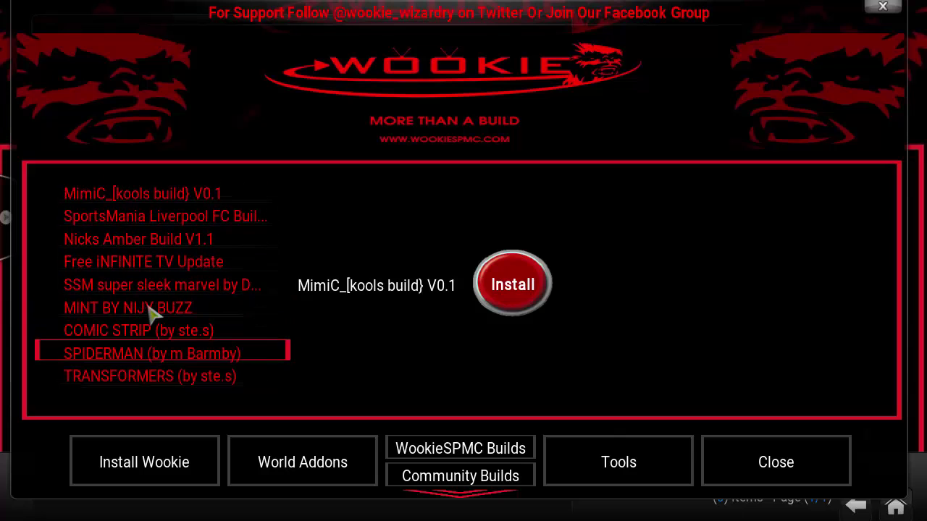
pyautogui.scroll(-2, 152, 310)
pyautogui.click(592, 468)
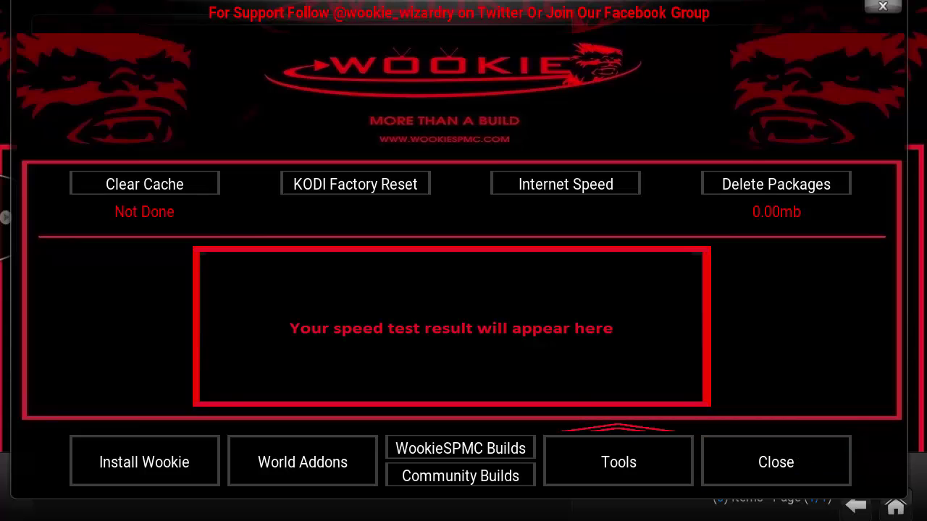
pyautogui.press('Escape')
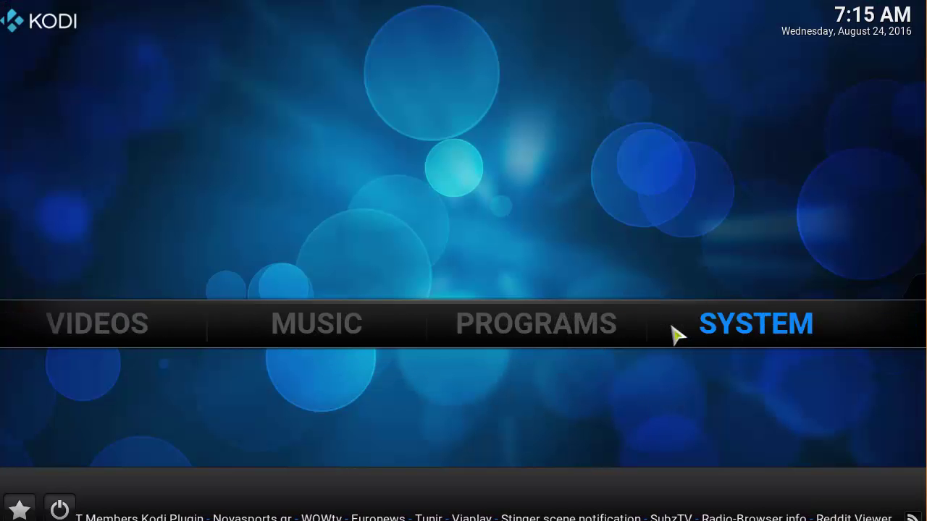
pyautogui.moveTo(684, 333)
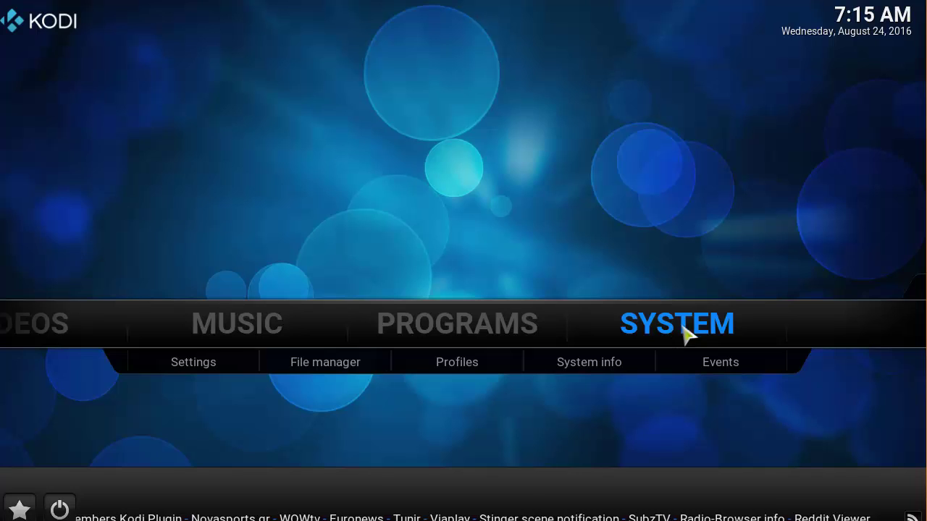
pyautogui.click(348, 363)
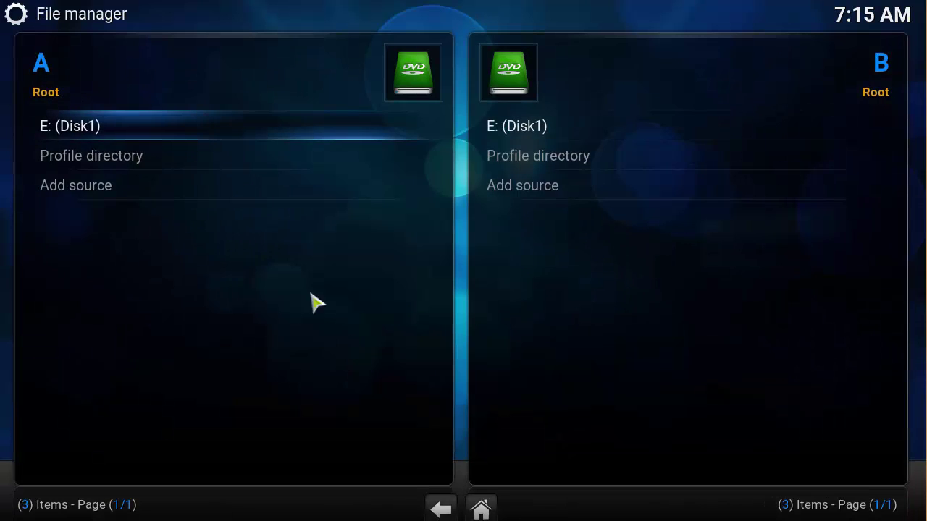
pyautogui.click(113, 194)
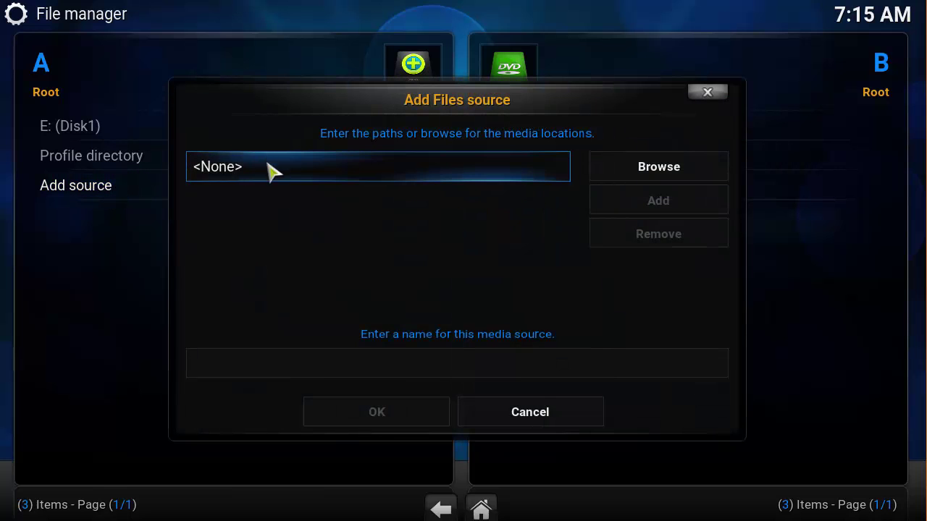
pyautogui.click(267, 177)
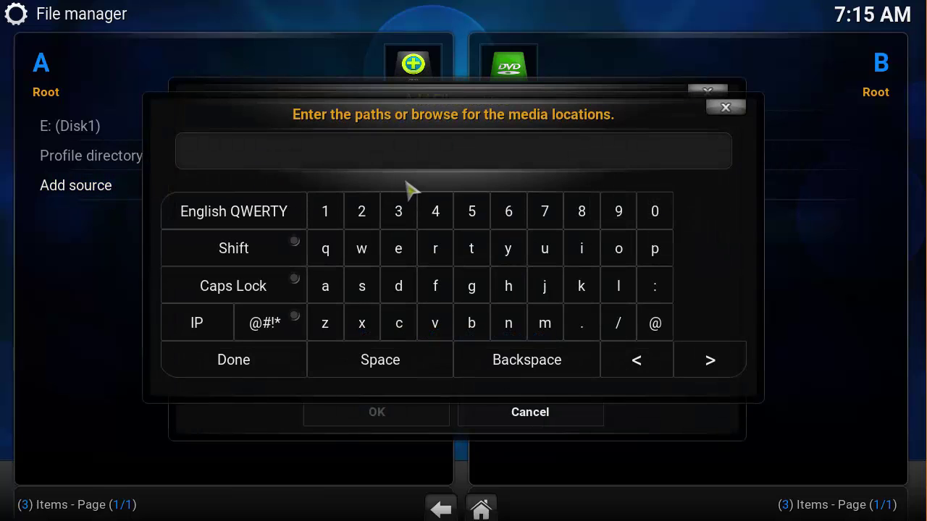
pyautogui.write('http://')
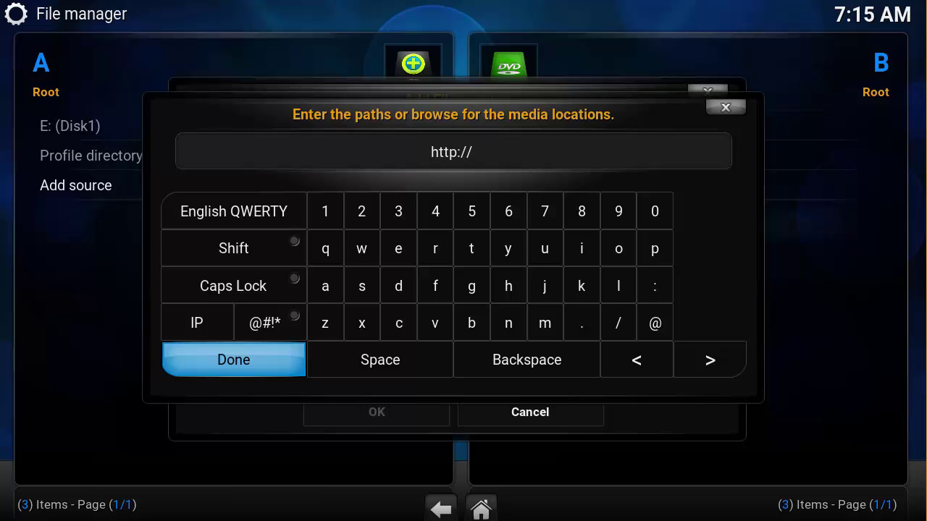
pyautogui.write('wiz.wooki')
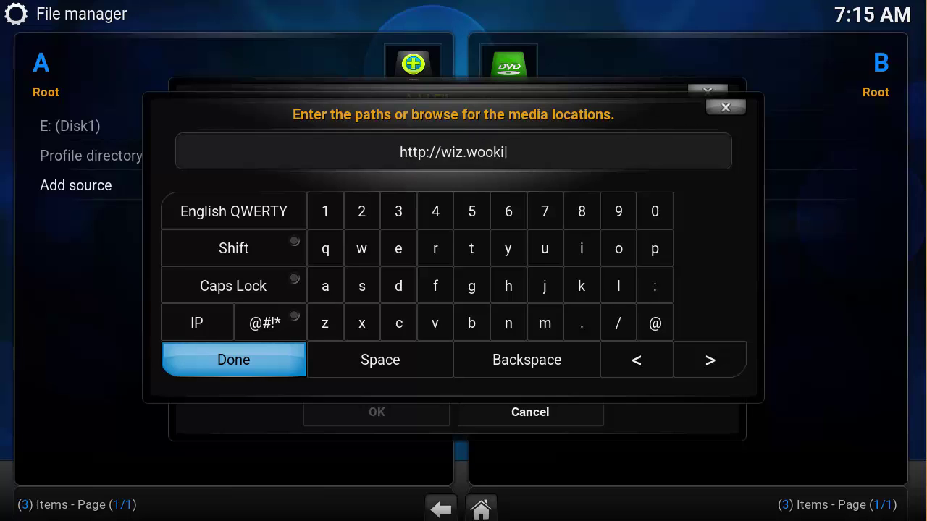
pyautogui.write('espmc.com')
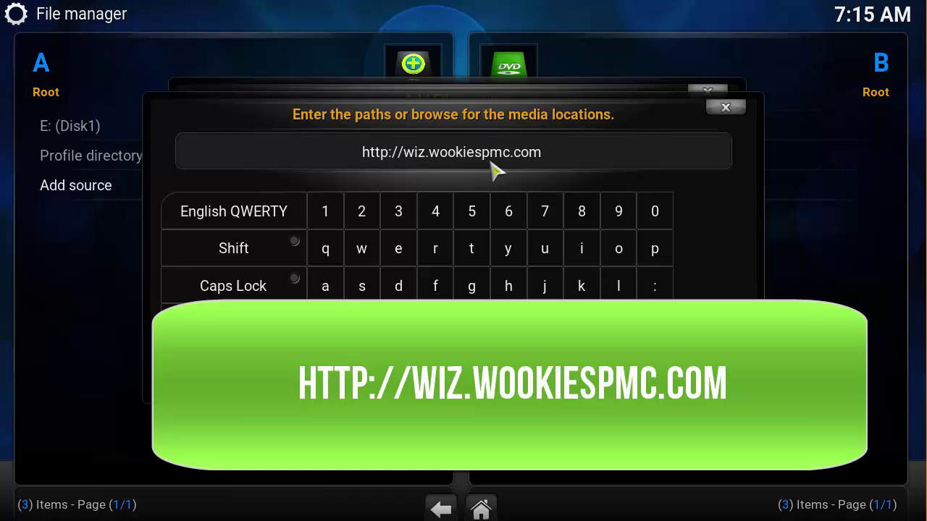
pyautogui.press('Return')
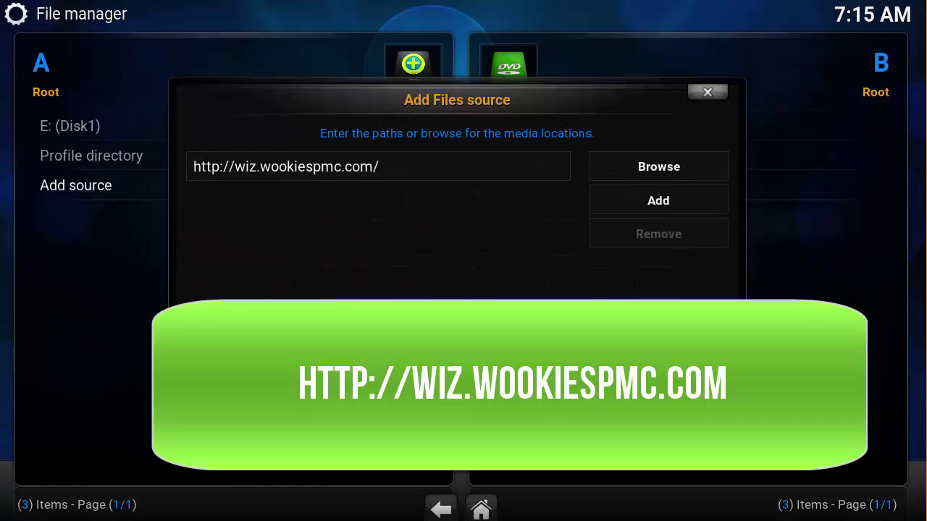
# - Name the source 'wookie' and save it
pyautogui.click(377, 412)
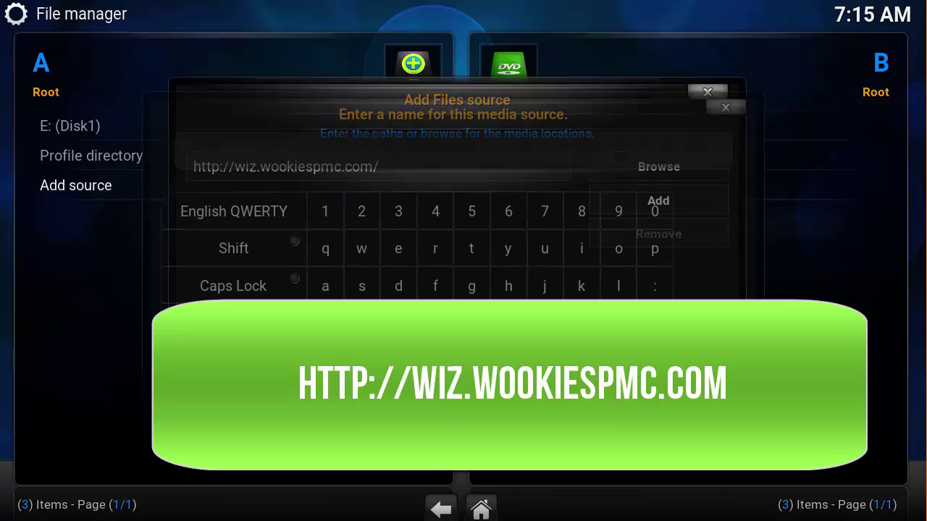
pyautogui.write('wookie')
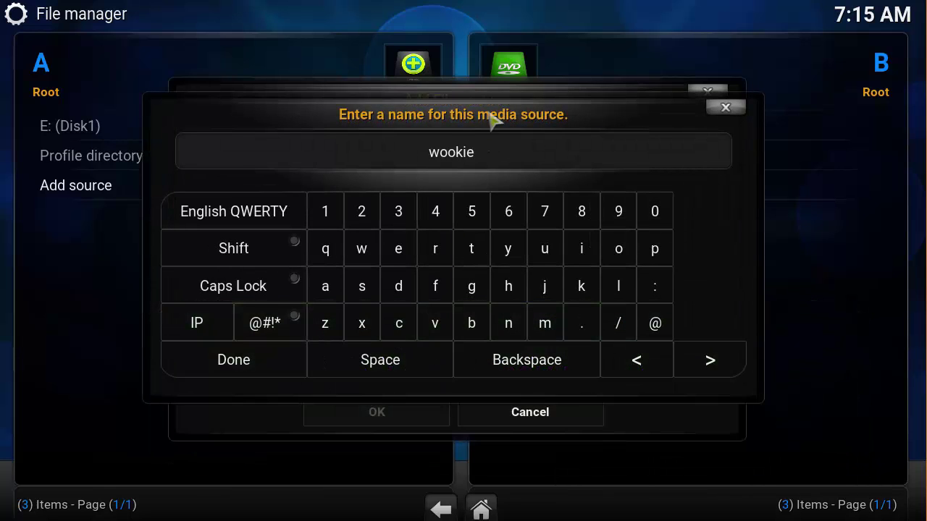
pyautogui.click(260, 374)
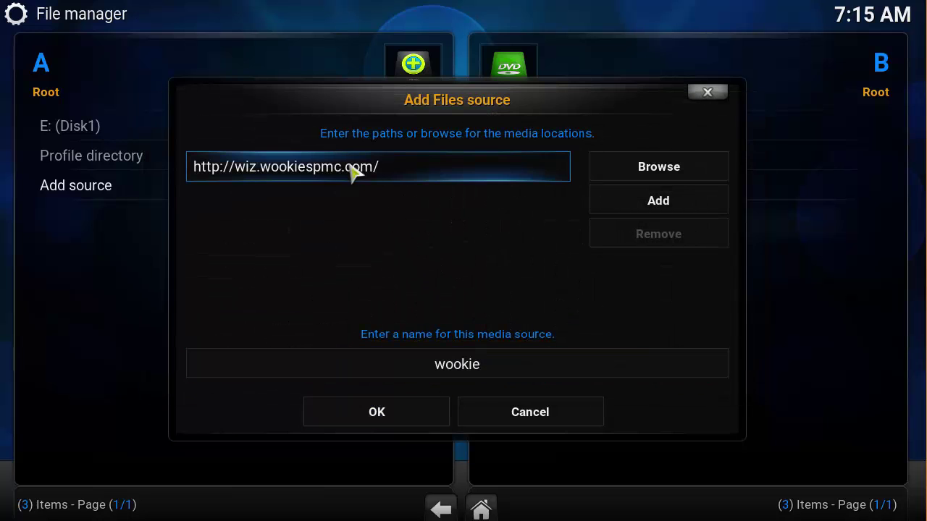
pyautogui.click(416, 420)
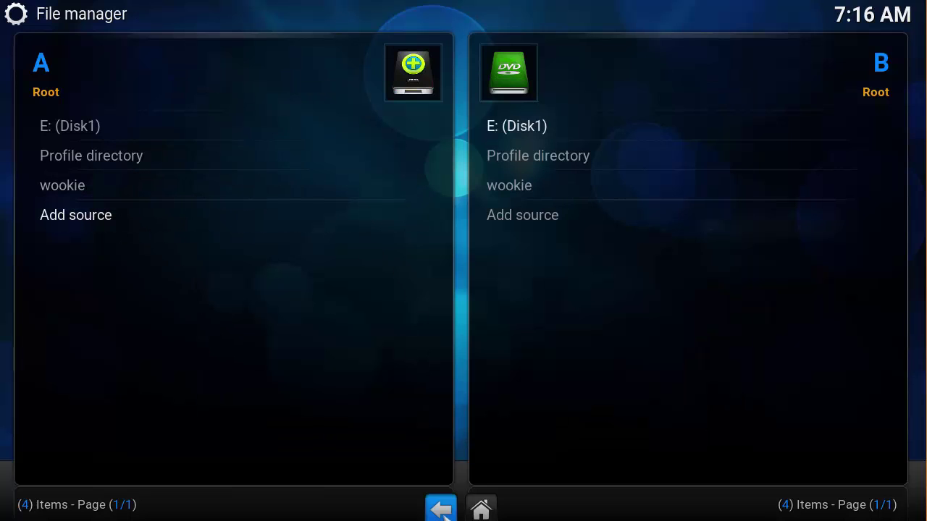
# - Install 'Click me - succumb to The Wookie.zip' from the wookie source through Add-ons settings
pyautogui.click(496, 511)
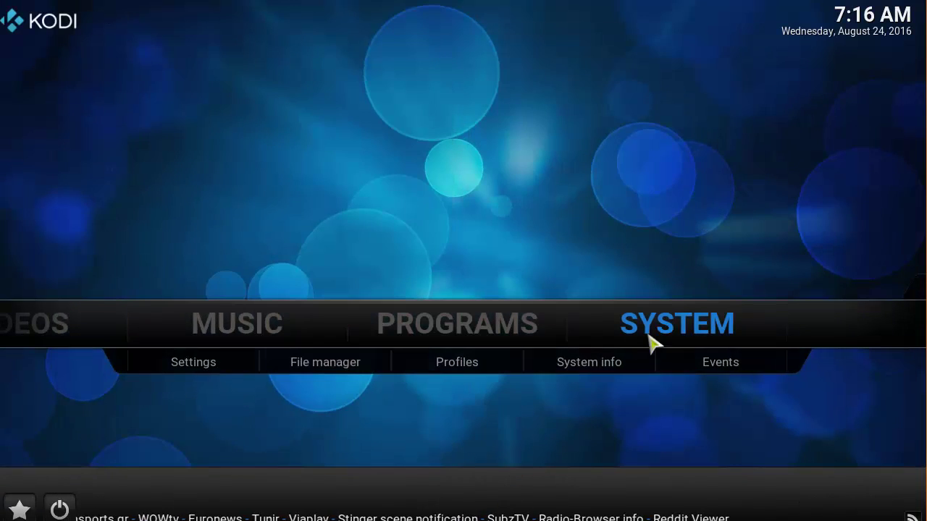
pyautogui.click(657, 342)
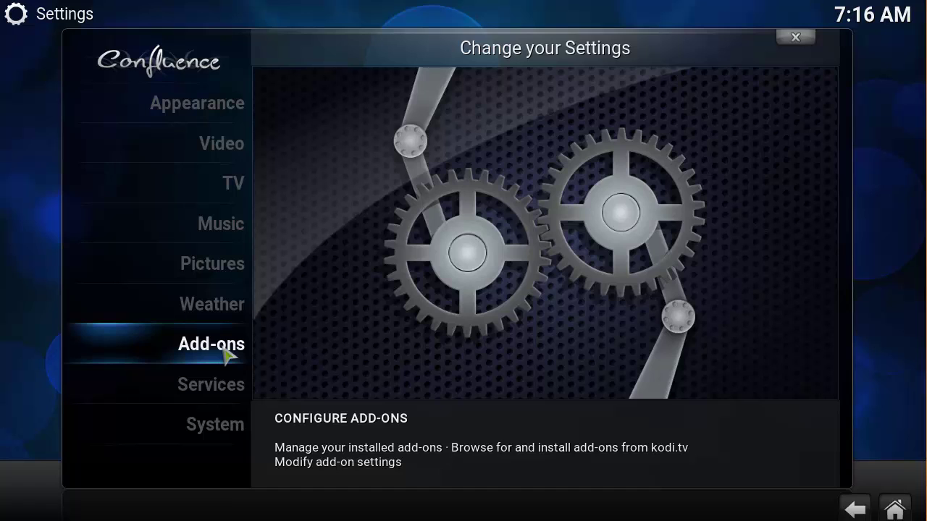
pyautogui.click(212, 345)
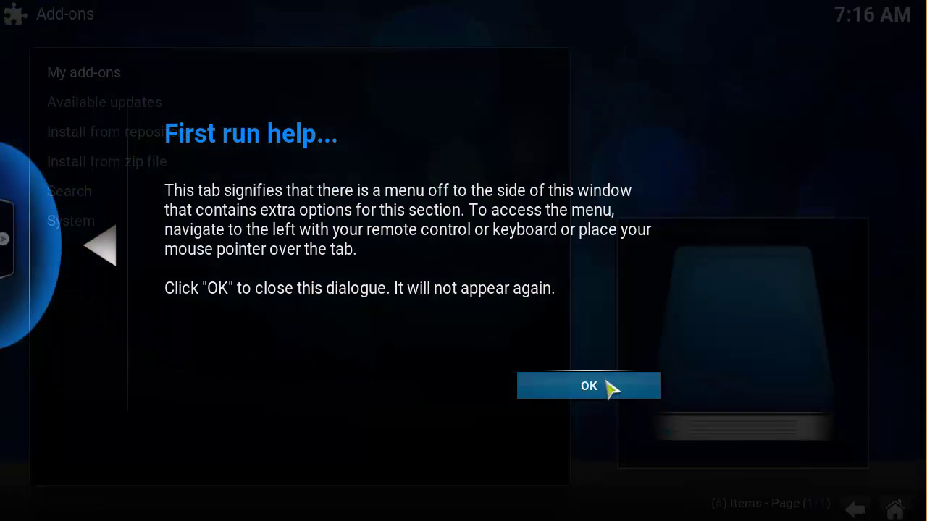
pyautogui.click(608, 387)
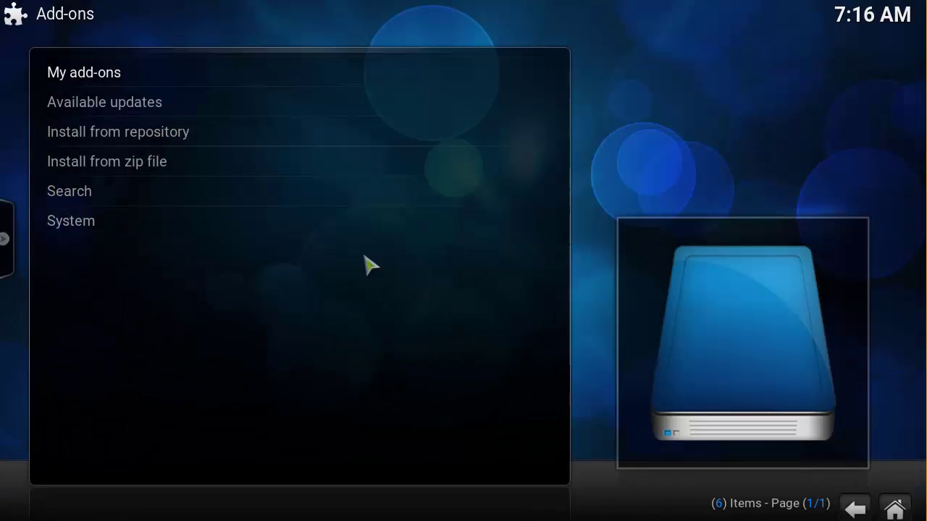
pyautogui.click(160, 174)
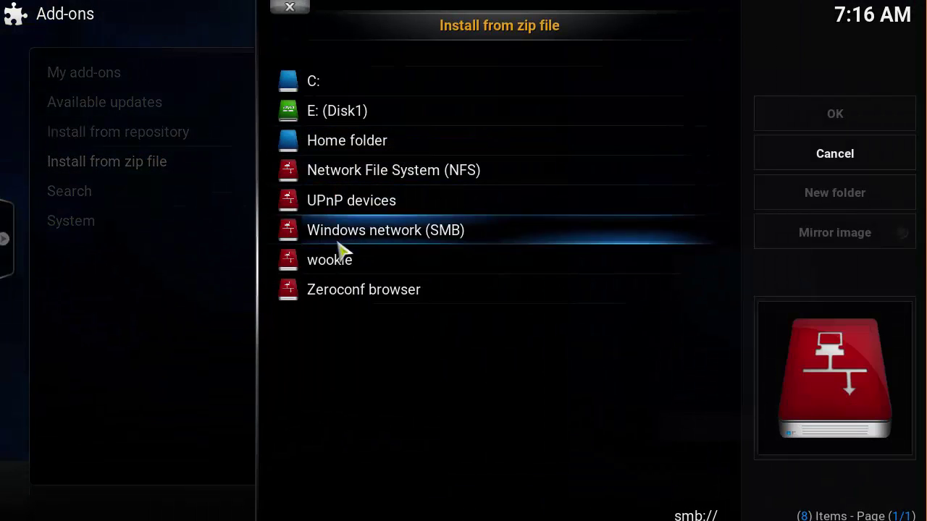
pyautogui.click(358, 262)
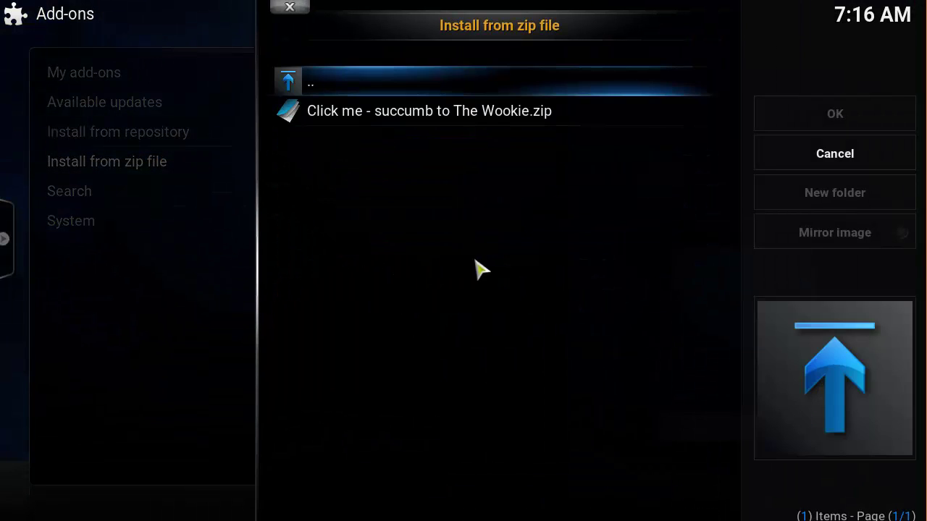
pyautogui.click(500, 115)
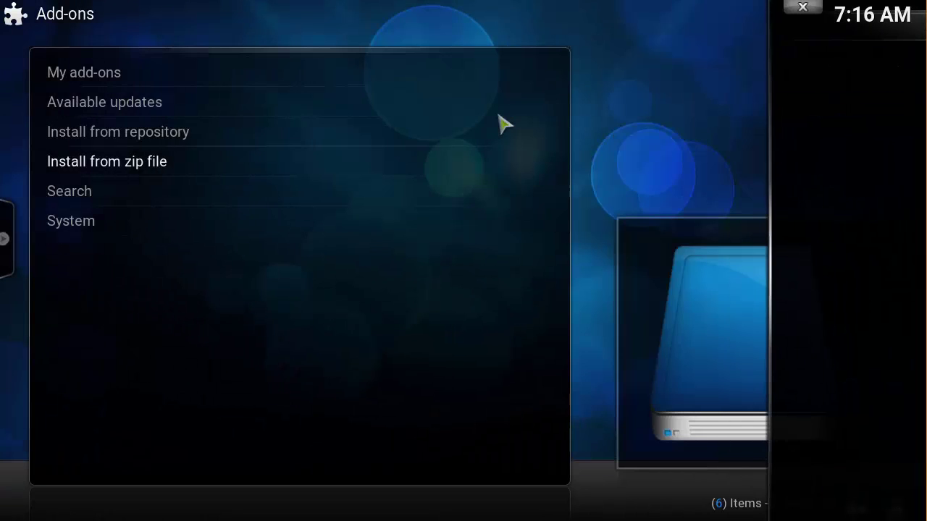